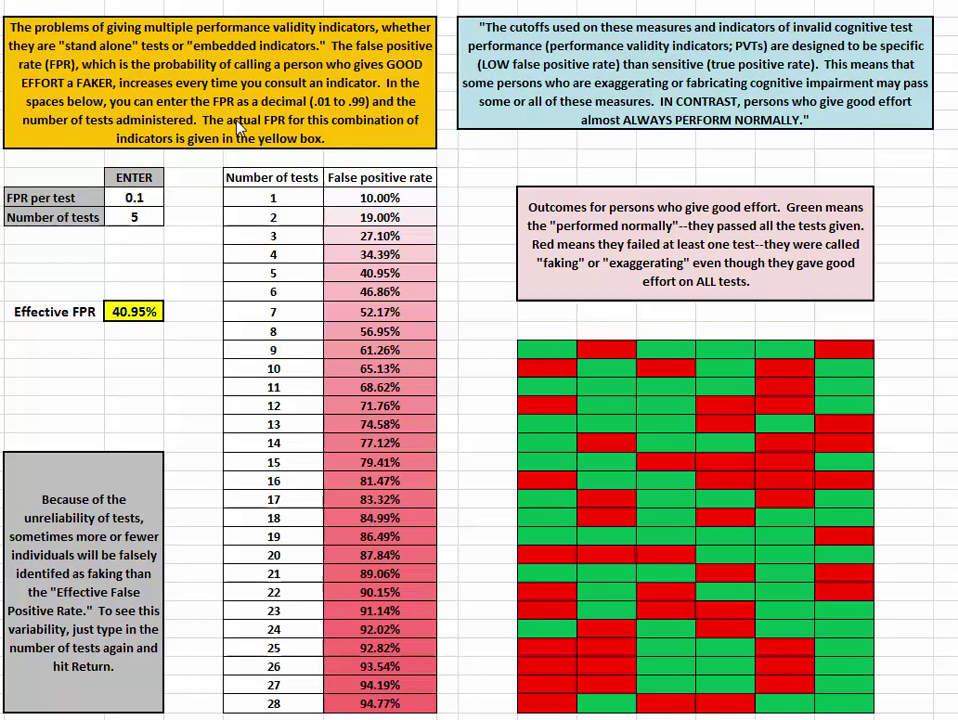
- Set the FPR per test to 0.02 and the number of tests to 10, and select the matching row in the rate table
{"action": "left_click", "coordinate": [137, 200]}
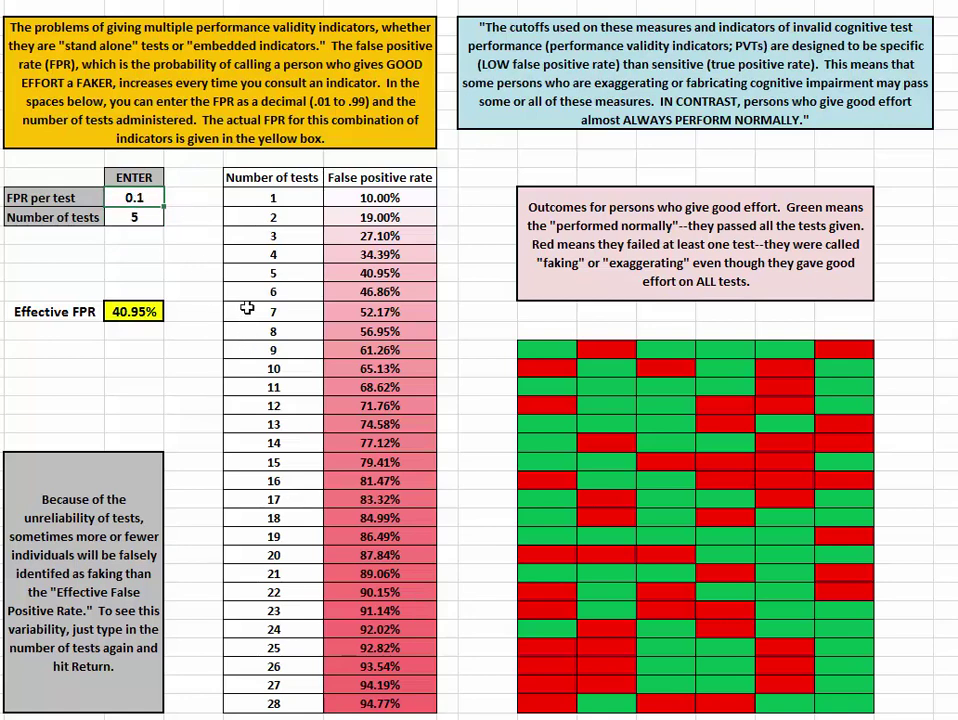
{"action": "type", "text": ".02"}
{"action": "key", "text": "Return"}
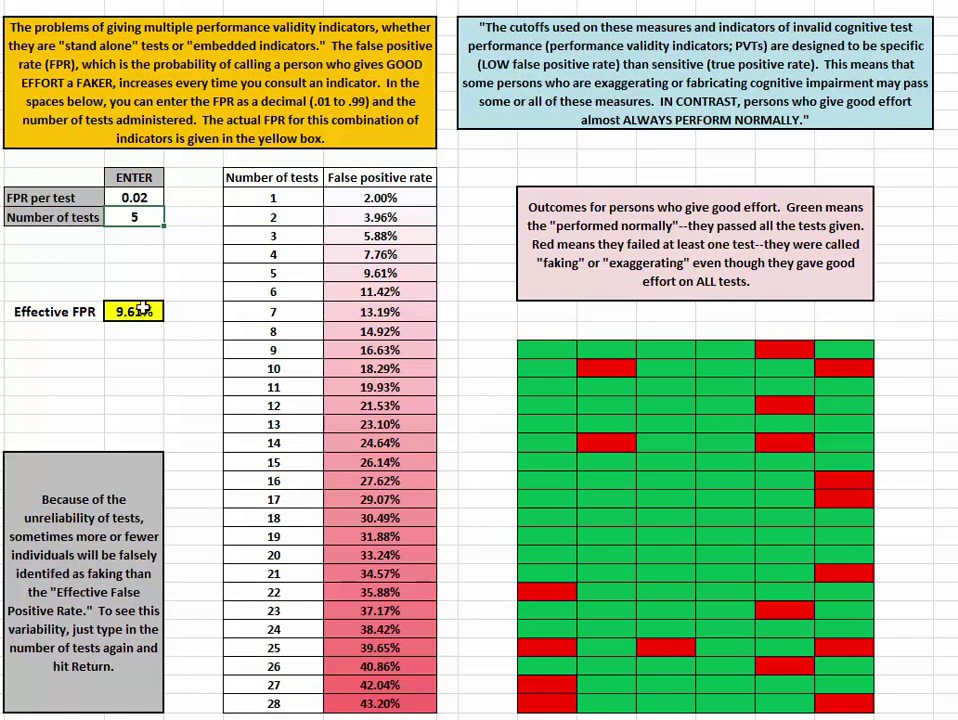
{"action": "type", "text": "10"}
{"action": "key", "text": "Return"}
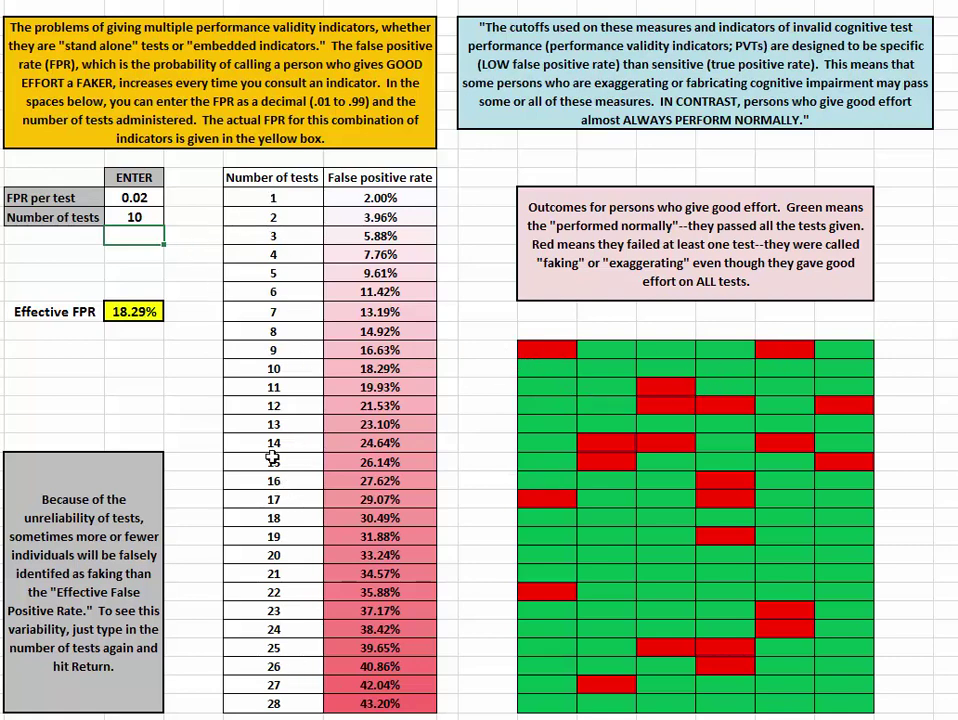
{"action": "left_click", "coordinate": [273, 366]}
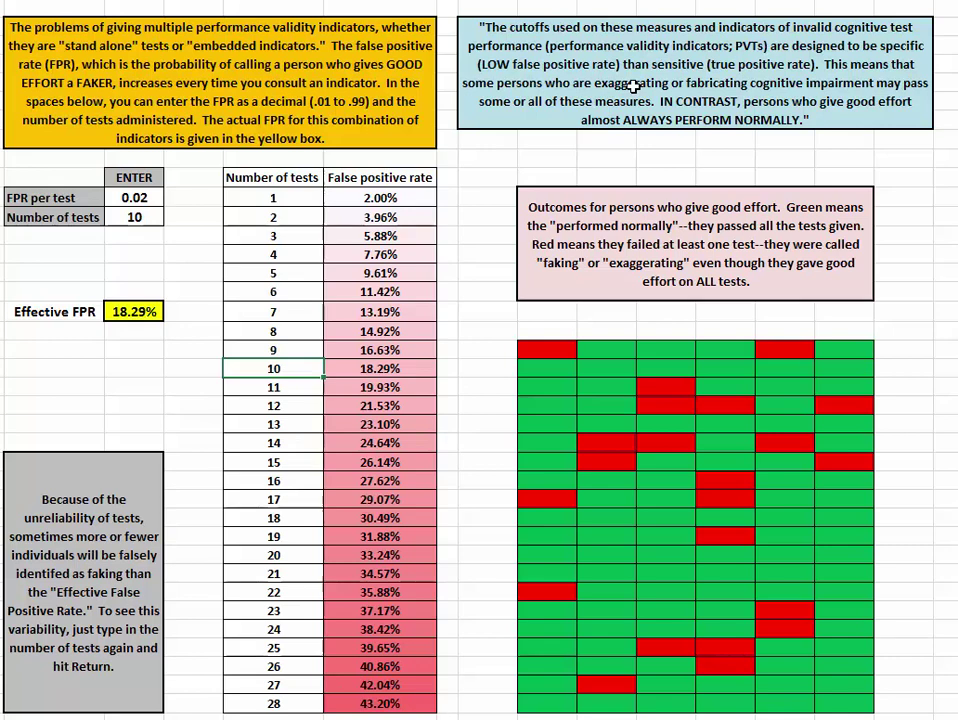
- Set the FPR per test to 0.1
{"action": "left_click", "coordinate": [134, 197]}
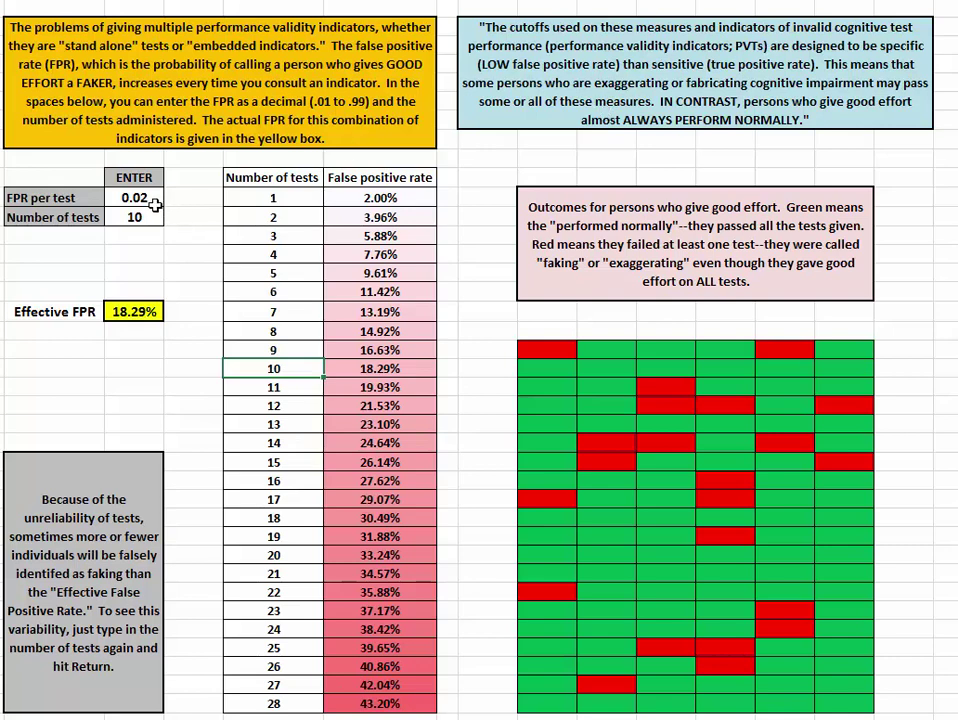
{"action": "type", "text": ".01"}
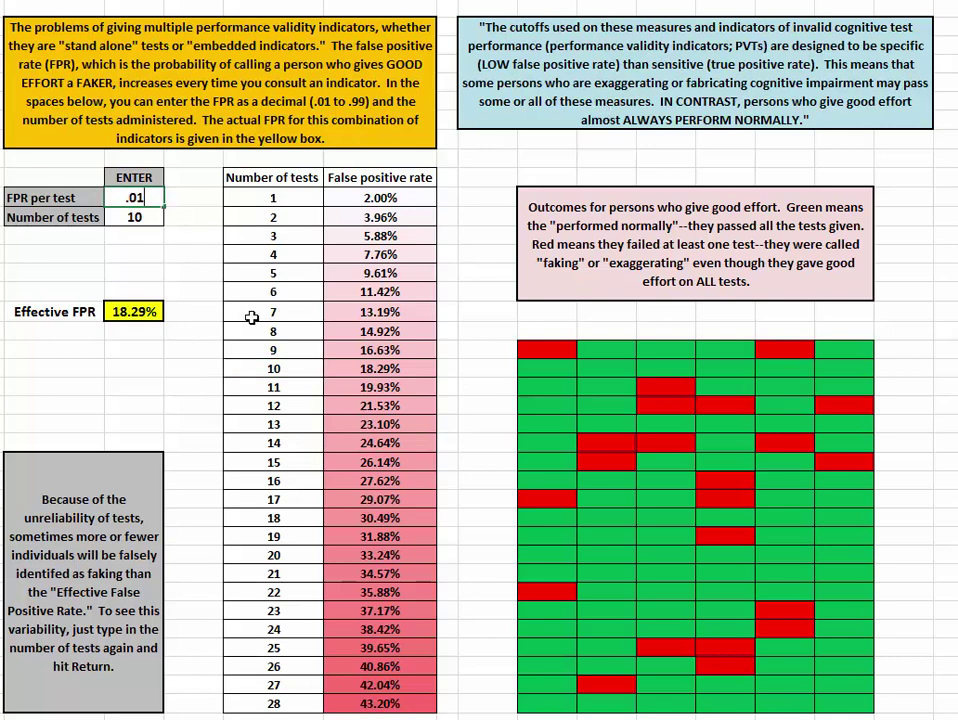
{"action": "key", "text": "BackSpace"}
{"action": "key", "text": "BackSpace"}
{"action": "type", "text": "10"}
{"action": "key", "text": "Return"}
- Raise the FPR per test to 0.3 and select an empty cell outside the input area
{"action": "left_click", "coordinate": [135, 198]}
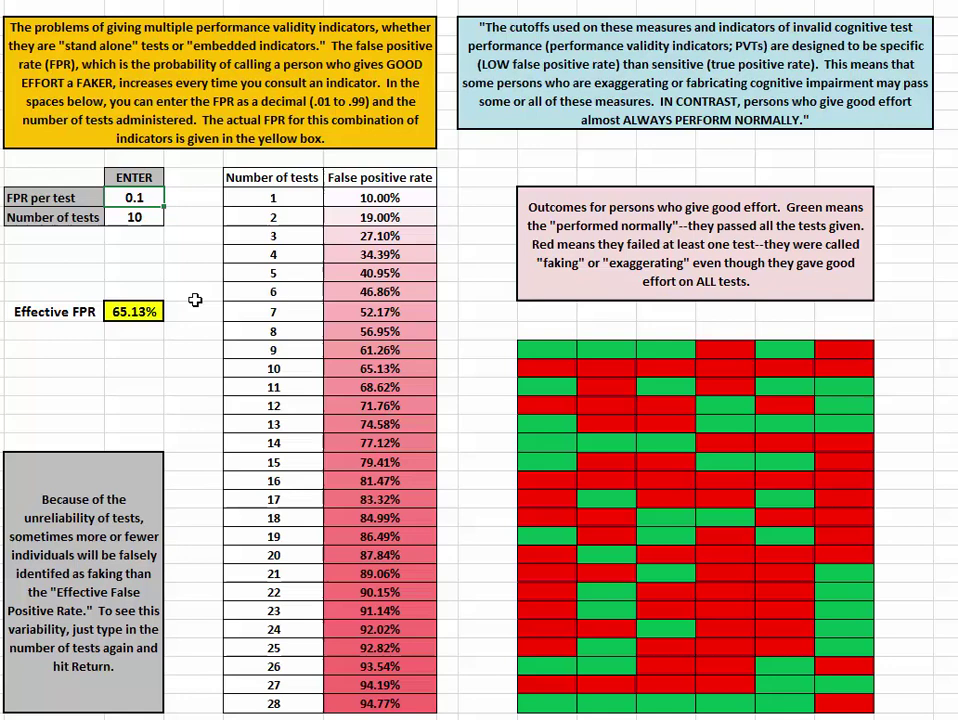
{"action": "type", "text": ".3"}
{"action": "key", "text": "Return"}
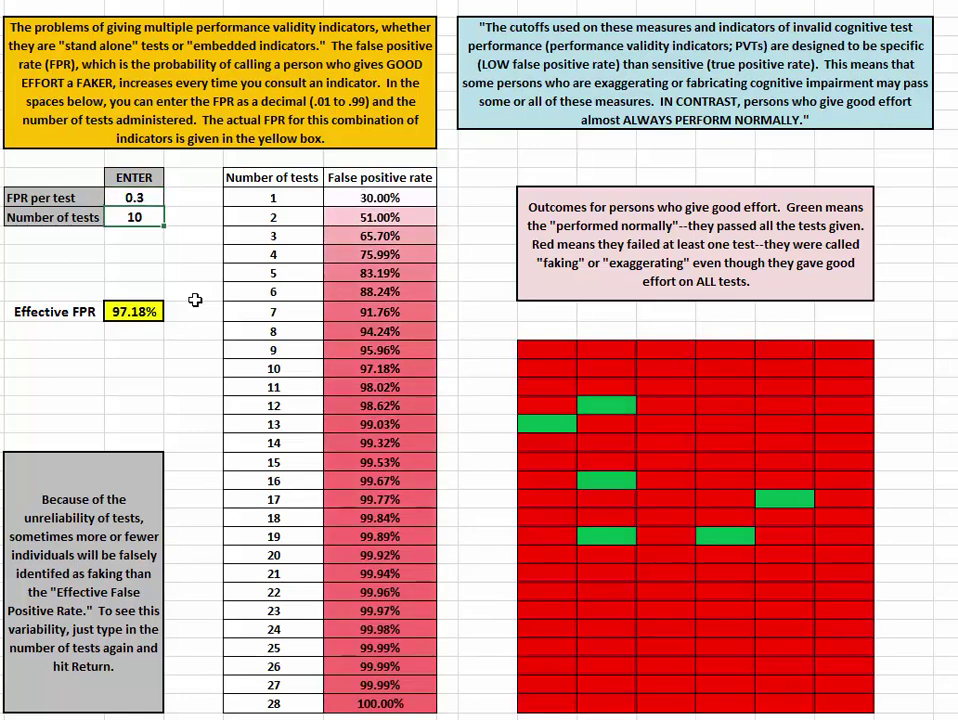
{"action": "left_click", "coordinate": [173, 270]}
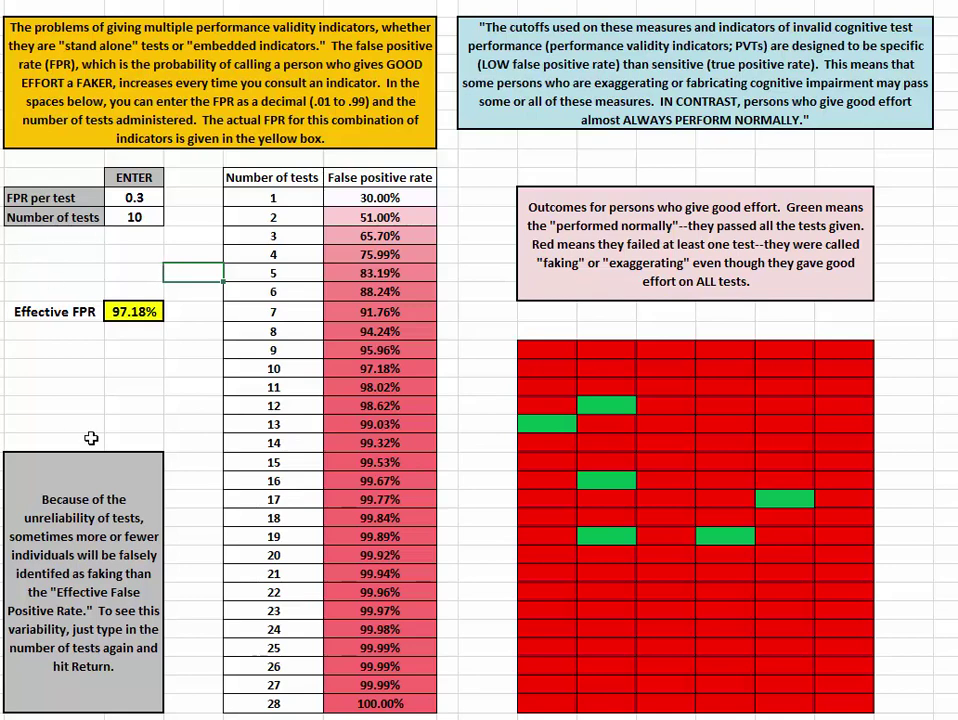
- Examine the red and green cells in the outcomes grid for persons who give good effort
{"action": "left_click", "coordinate": [549, 398]}
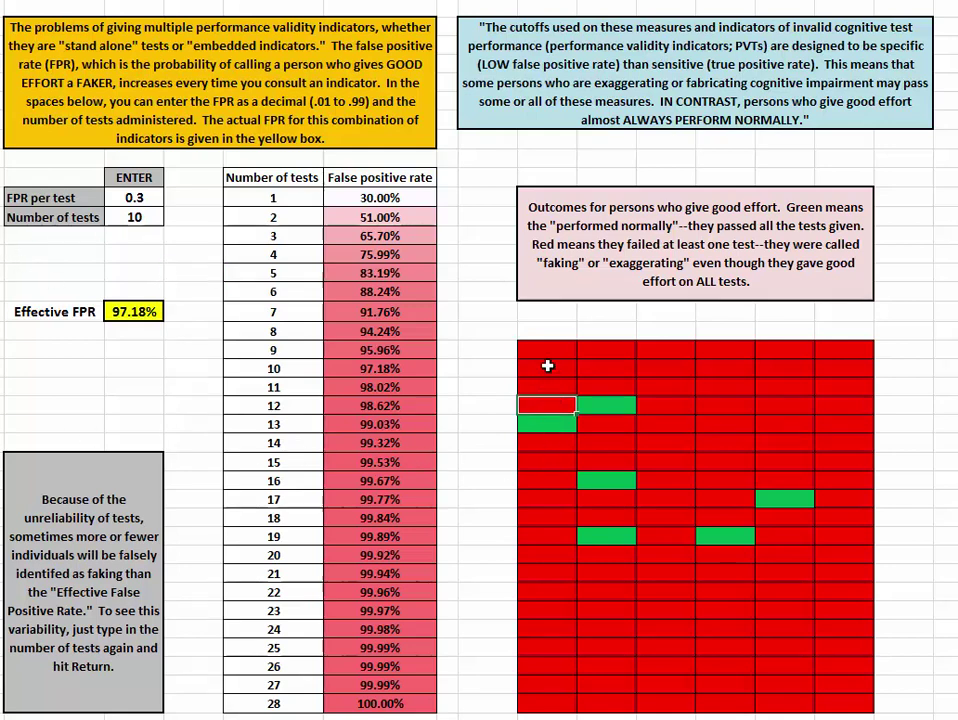
{"action": "left_click", "coordinate": [551, 368]}
{"action": "left_click", "coordinate": [727, 387]}
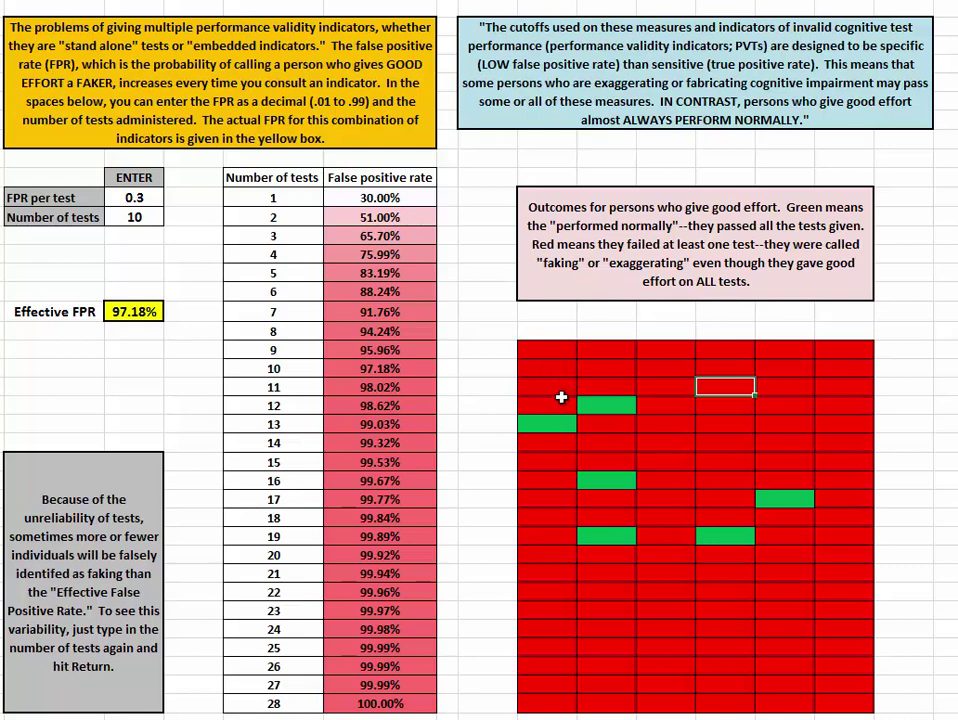
{"action": "left_click", "coordinate": [572, 624]}
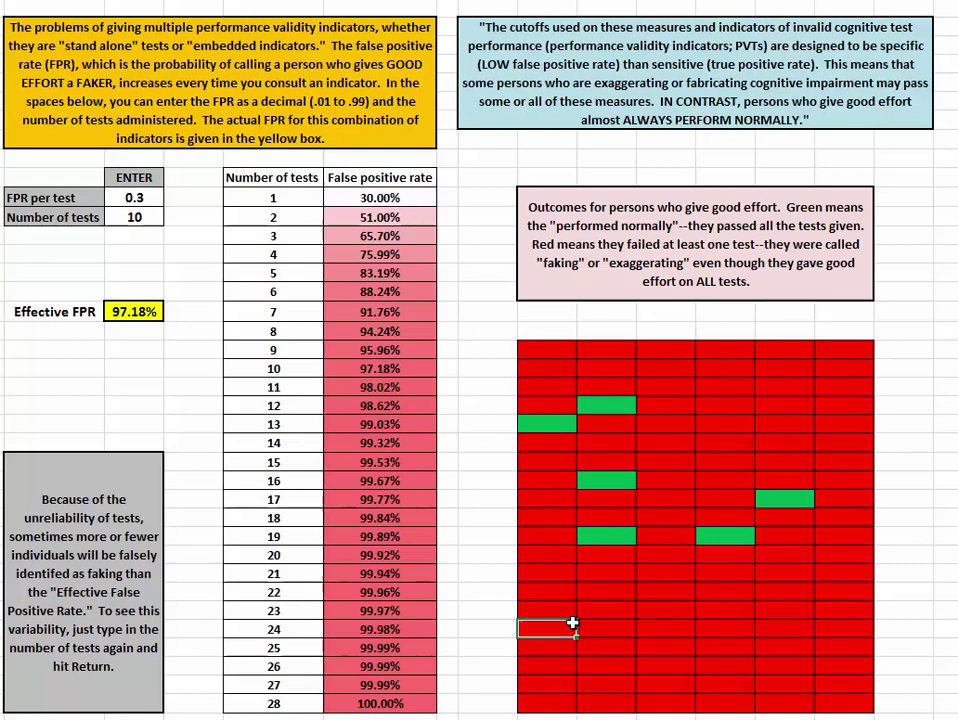
{"action": "left_click", "coordinate": [718, 592]}
{"action": "left_click", "coordinate": [716, 498]}
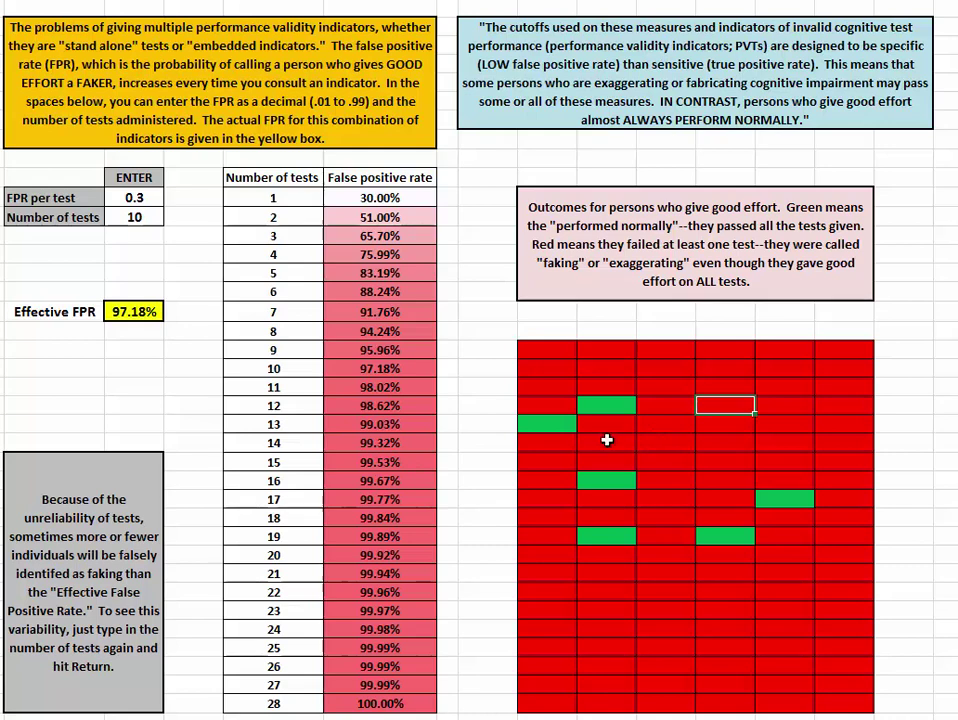
{"action": "left_click", "coordinate": [552, 384]}
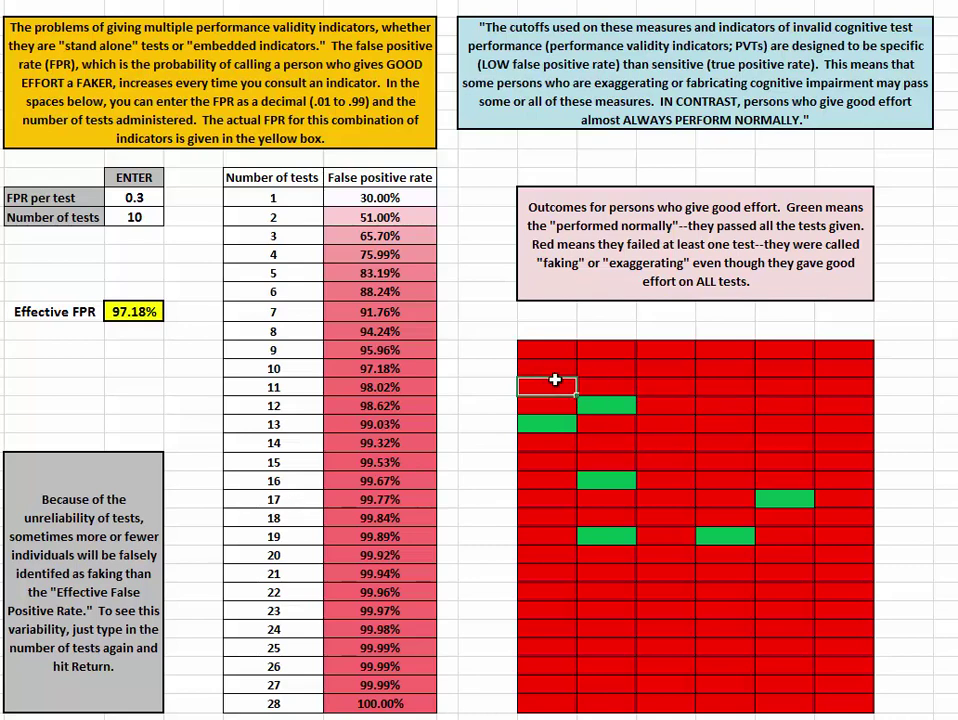
{"action": "left_click", "coordinate": [684, 387]}
{"action": "left_click", "coordinate": [764, 459]}
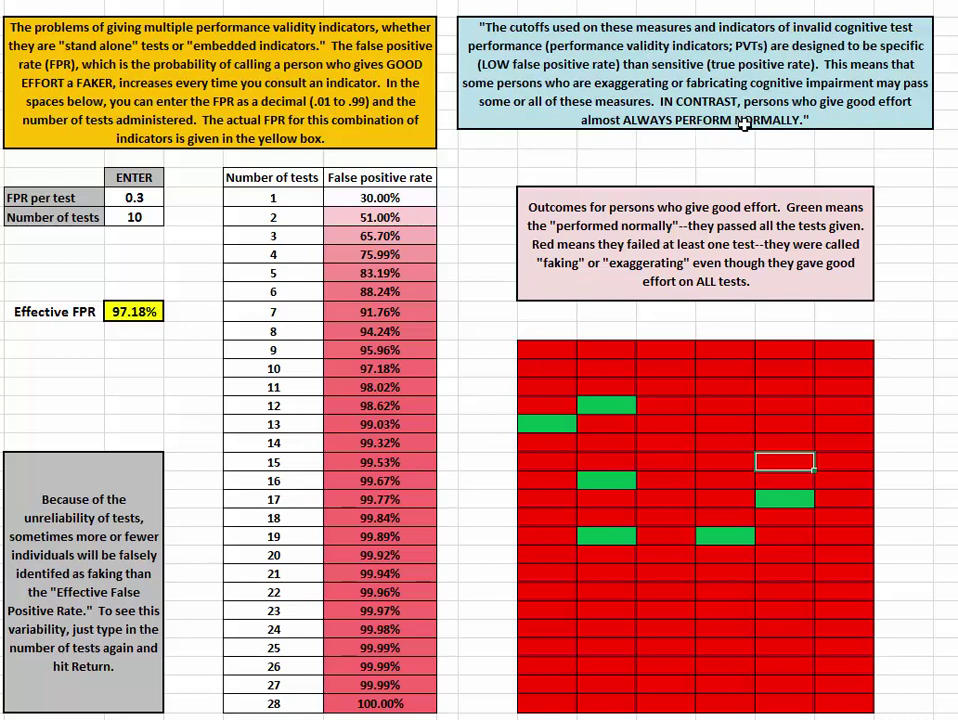
{"action": "left_click", "coordinate": [785, 387]}
{"action": "left_click", "coordinate": [597, 390]}
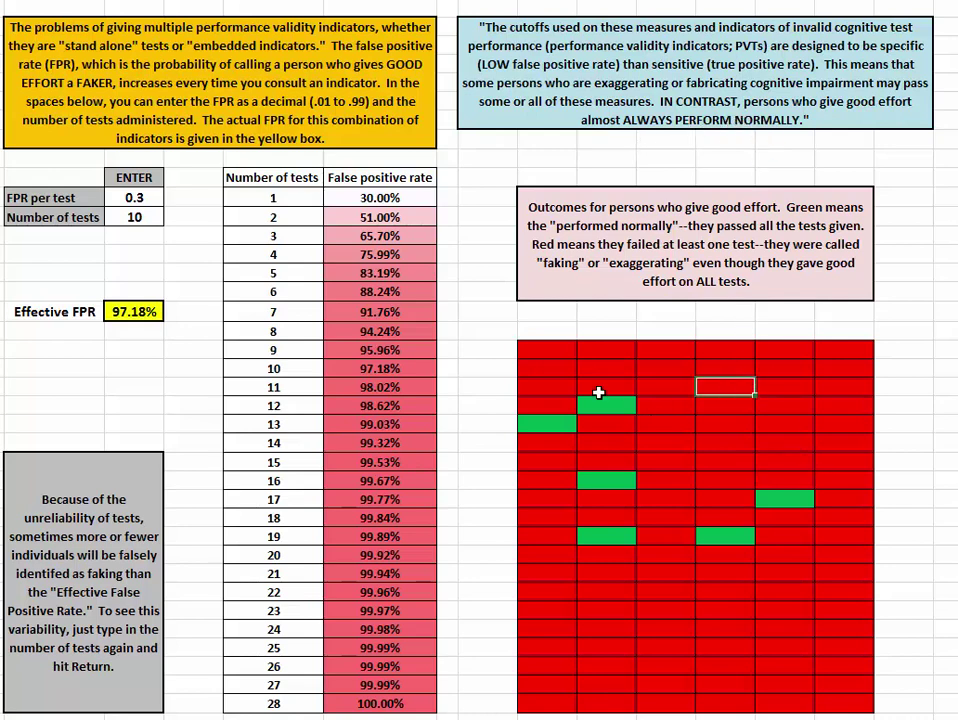
{"action": "left_click", "coordinate": [527, 387]}
{"action": "left_click", "coordinate": [666, 536]}
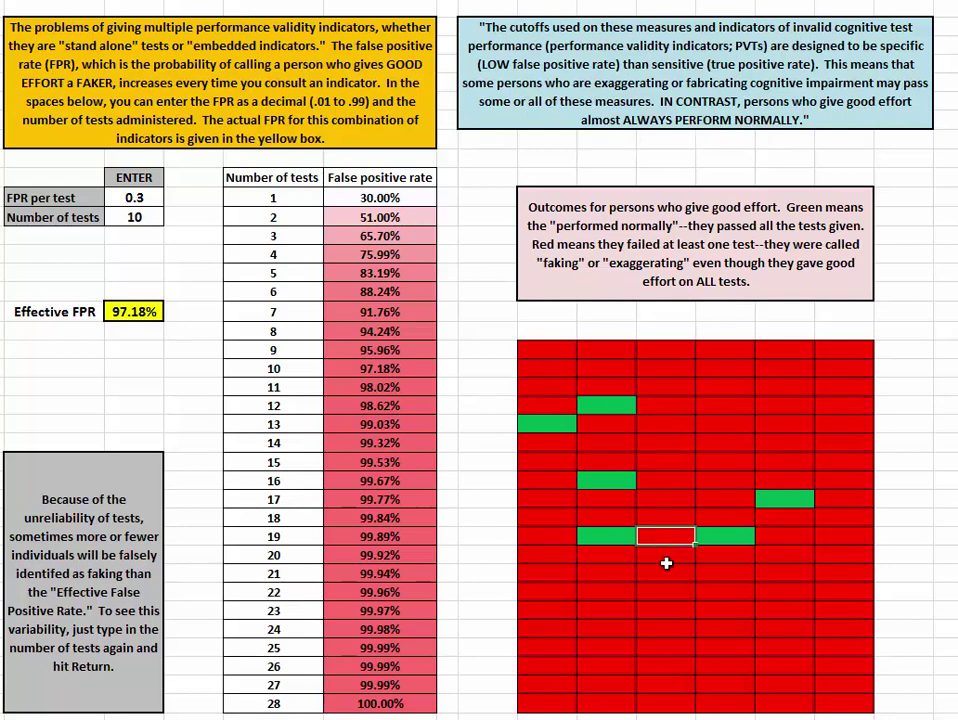
{"action": "left_click", "coordinate": [785, 666]}
- Re-enter 10 as the number of tests three times to regenerate the simulated outcomes grid
{"action": "left_click", "coordinate": [126, 217]}
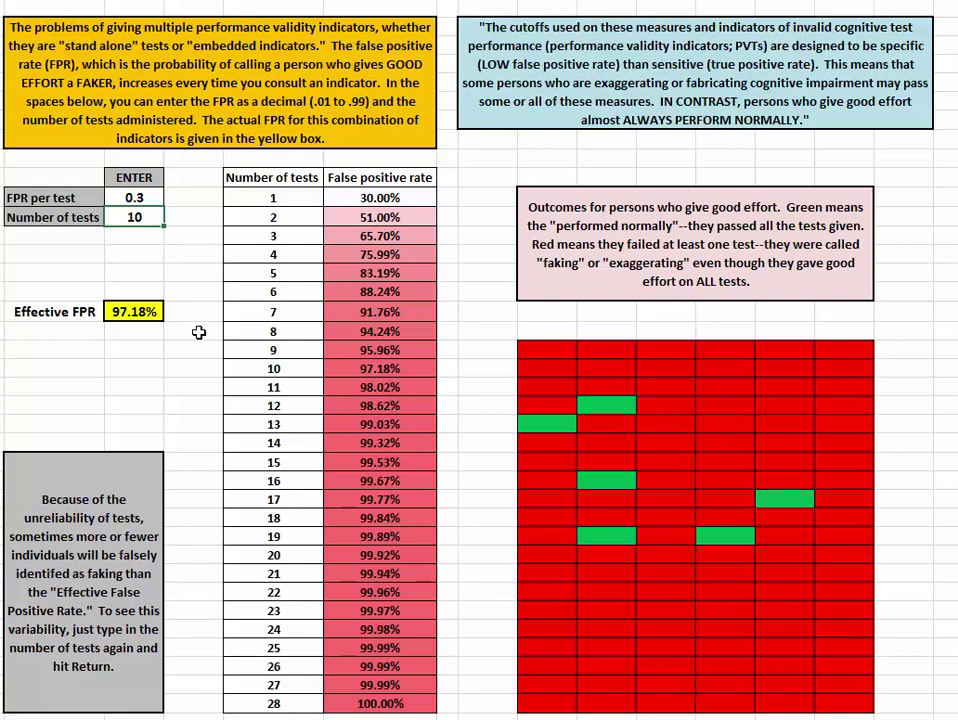
{"action": "type", "text": "10"}
{"action": "key", "text": "Return"}
{"action": "left_click", "coordinate": [134, 217]}
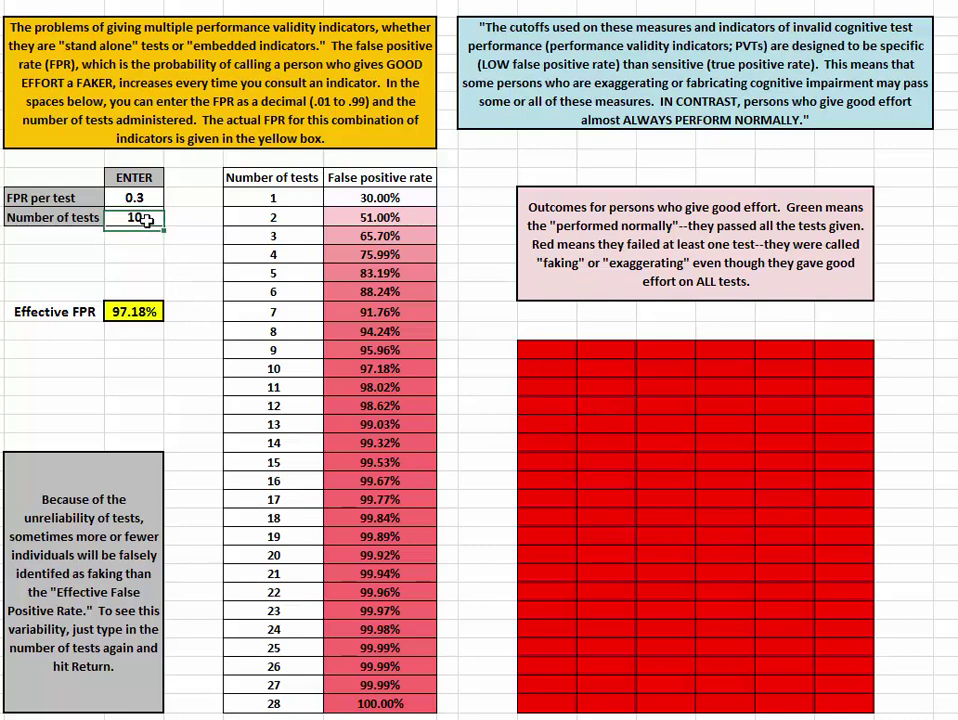
{"action": "type", "text": "10"}
{"action": "key", "text": "Return"}
{"action": "left_click", "coordinate": [134, 217]}
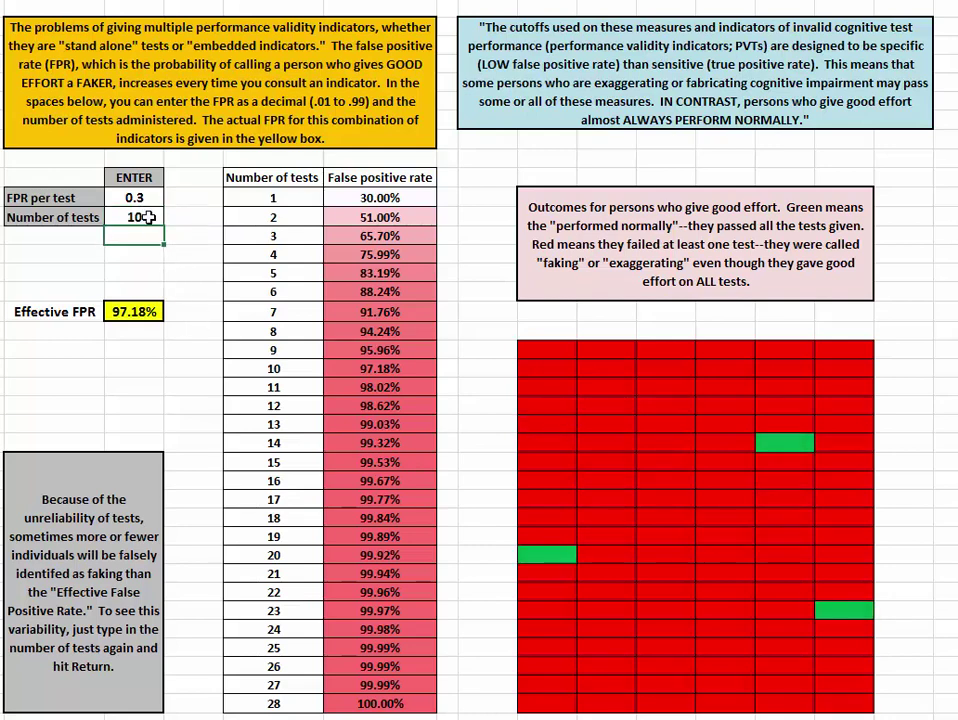
{"action": "type", "text": "10"}
{"action": "key", "text": "Return"}
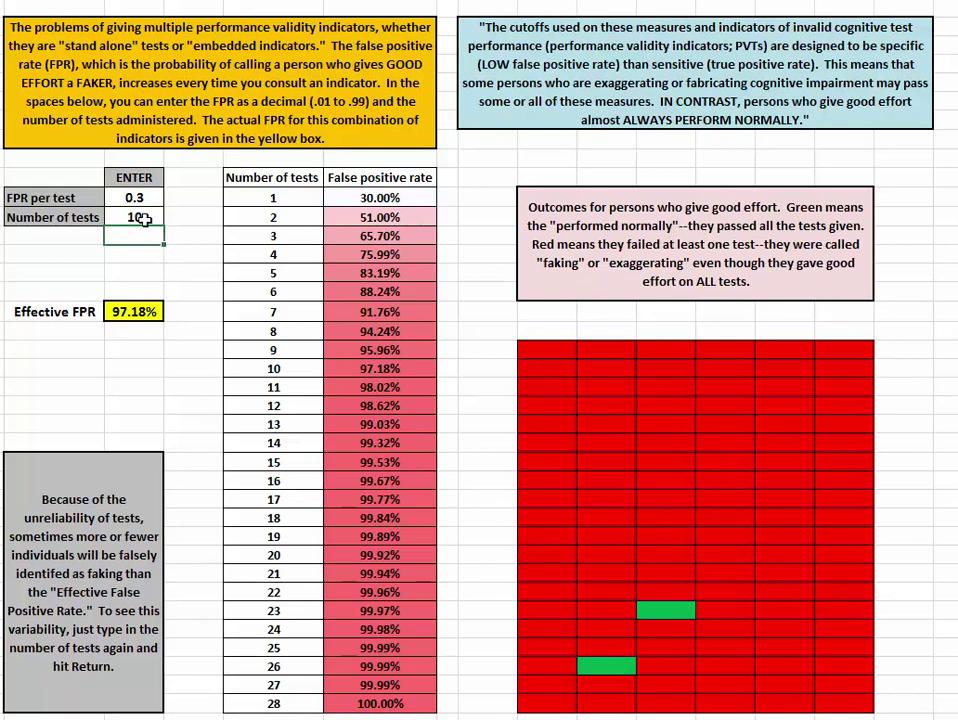
- Set the FPR per test to 0.12
{"action": "left_click", "coordinate": [134, 197]}
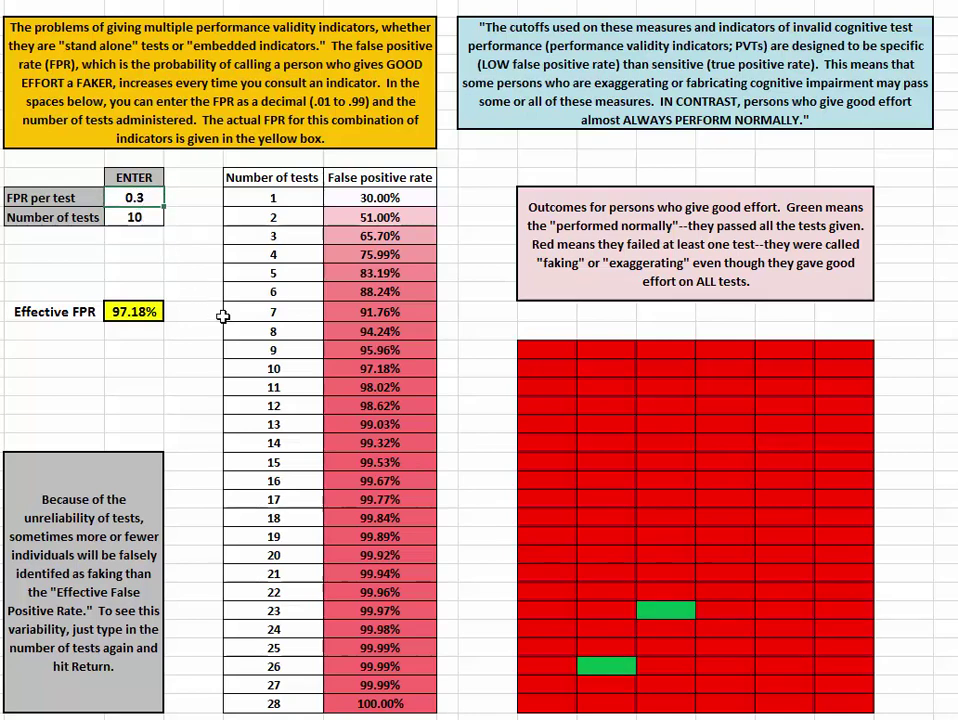
{"action": "type", "text": ".12"}
{"action": "key", "text": "Return"}
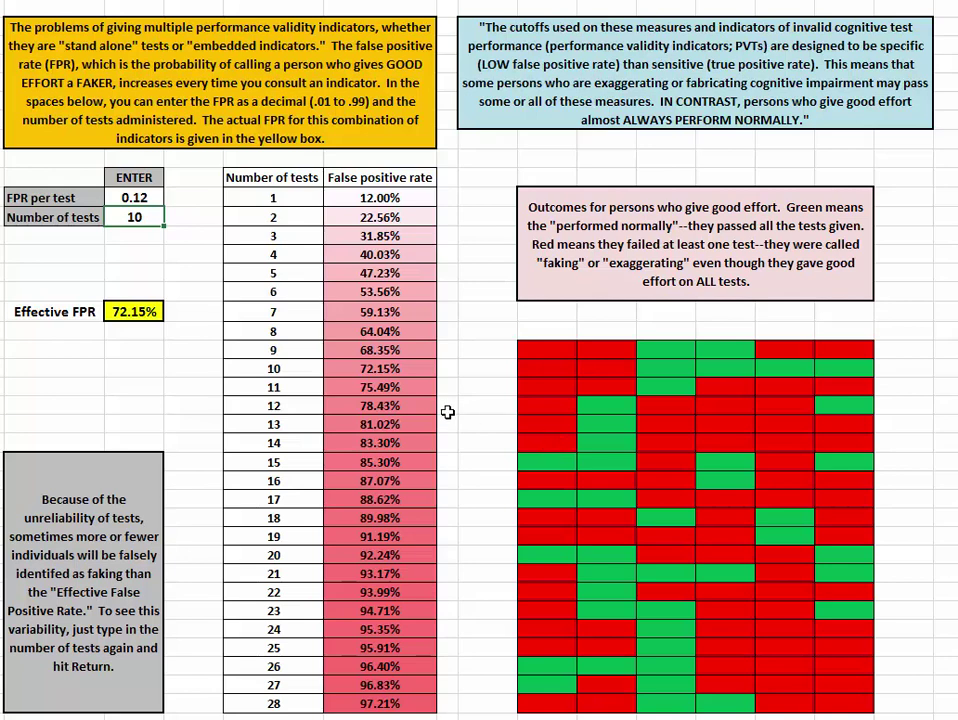
{"action": "left_click", "coordinate": [134, 312]}
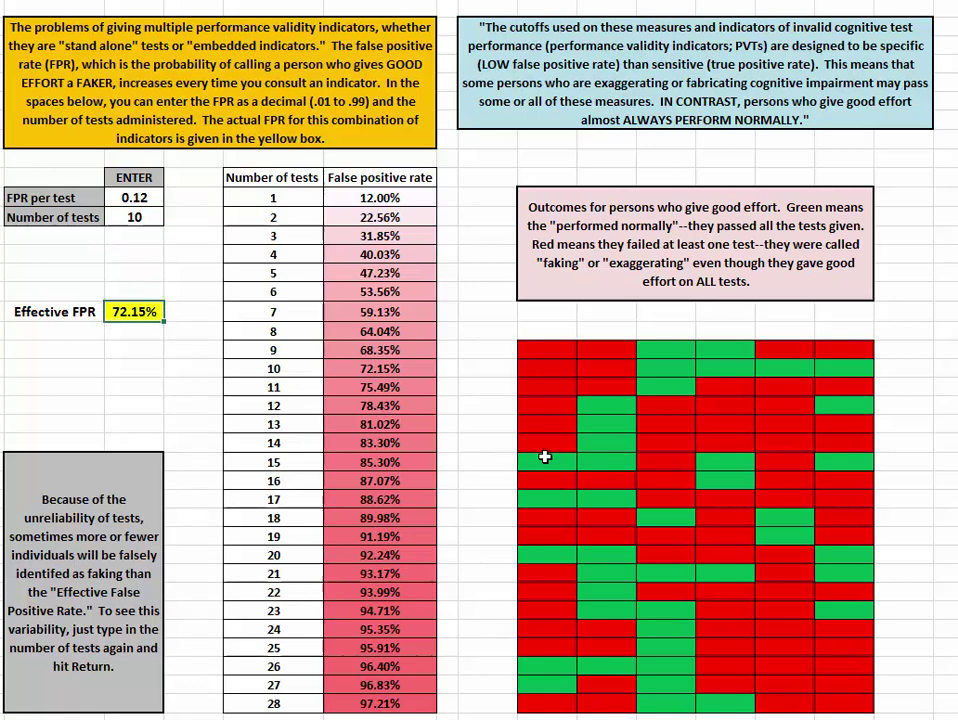
{"action": "left_click", "coordinate": [133, 219]}
{"action": "left_click", "coordinate": [100, 198]}
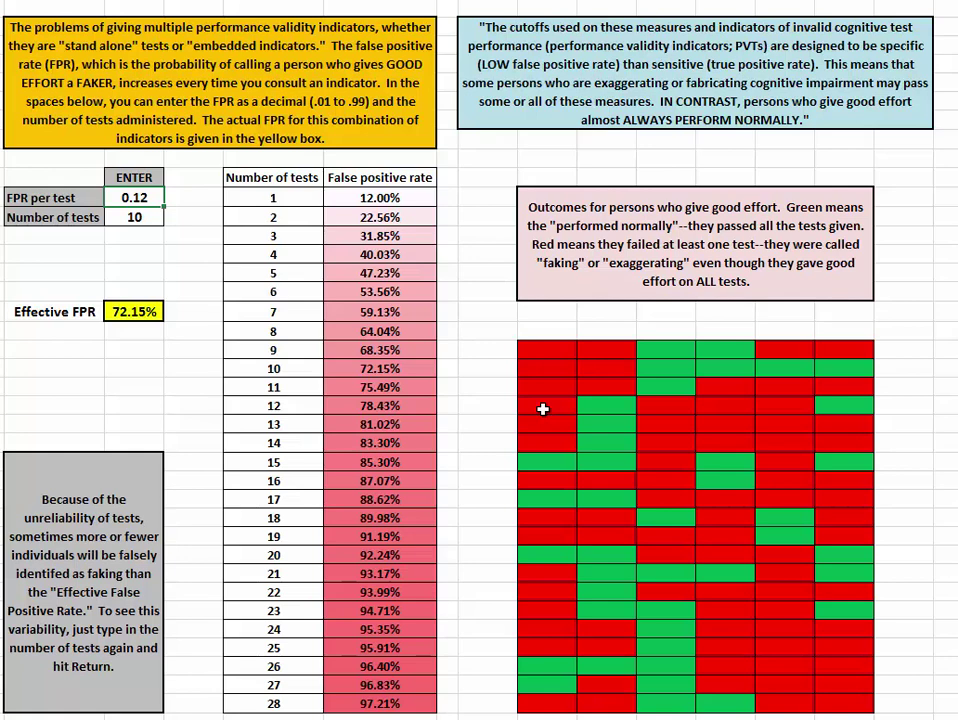
{"action": "left_click", "coordinate": [542, 409]}
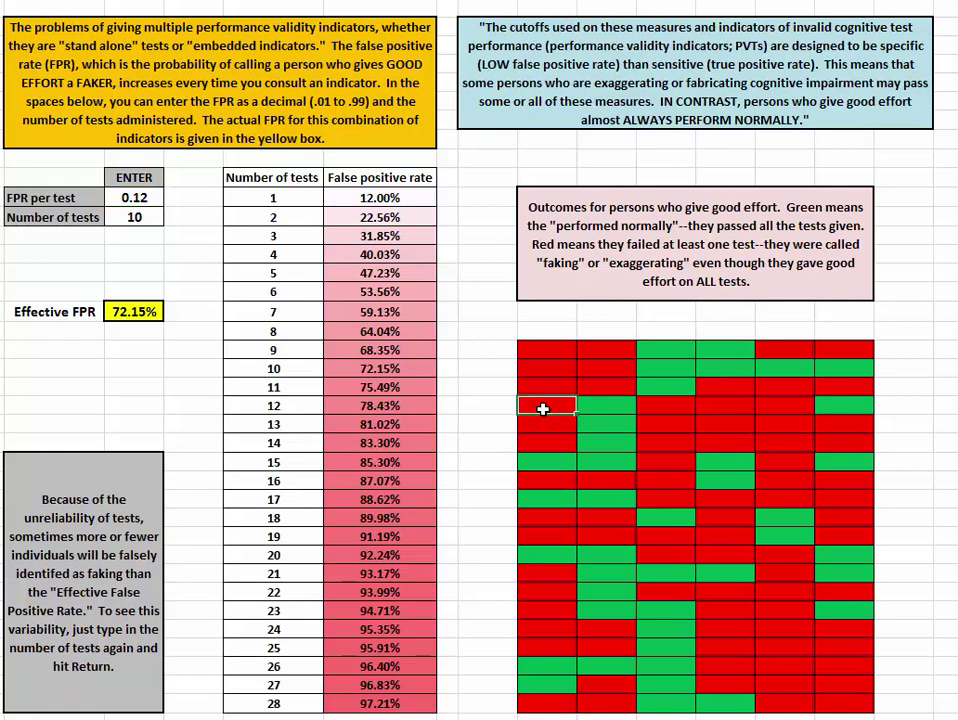